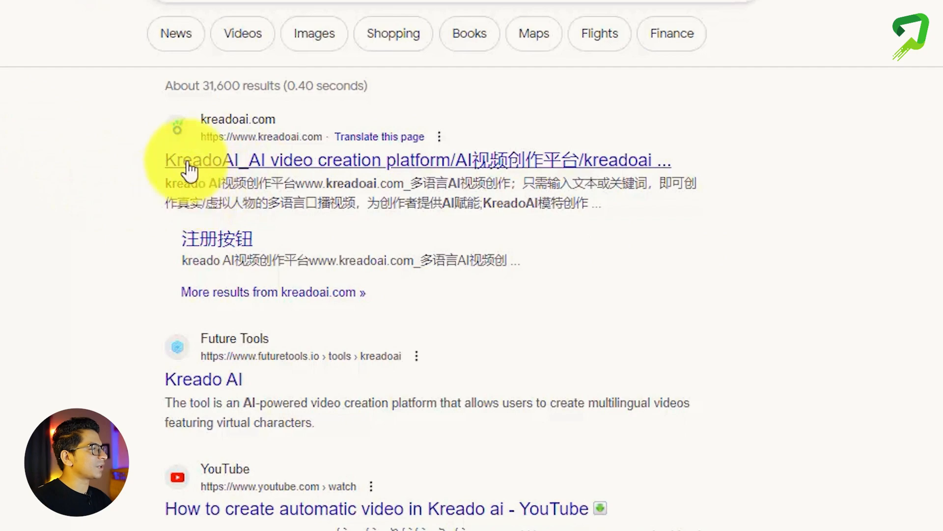
- Open the KreadoAI website, sign in with the saved account details and start creating a free video
click(188, 162)
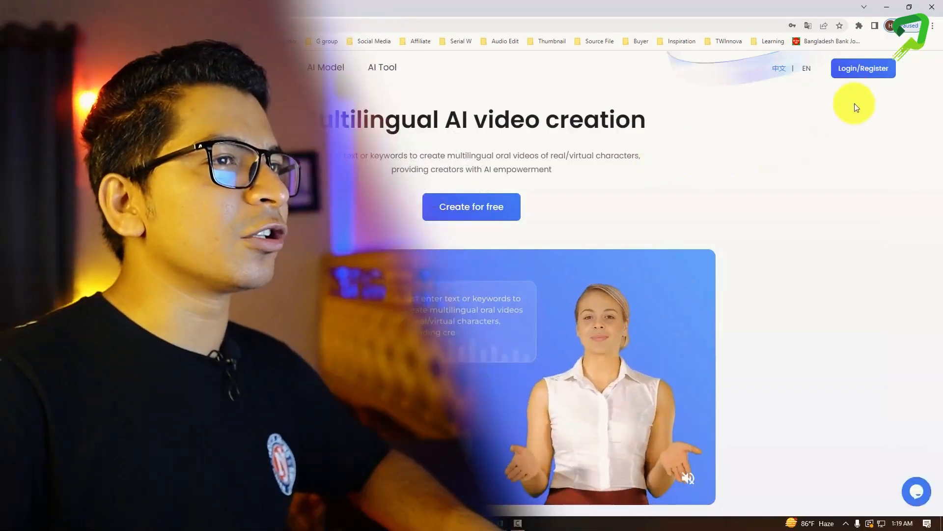
click(860, 68)
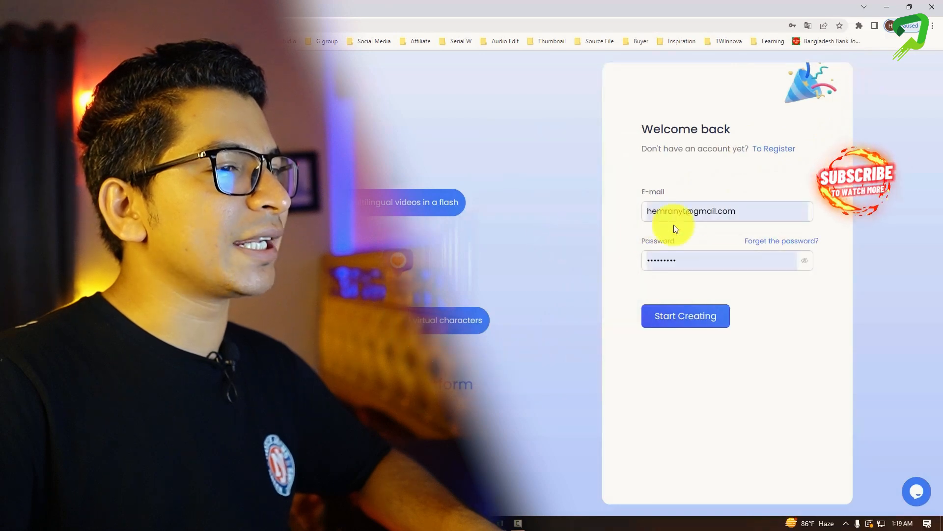
click(662, 319)
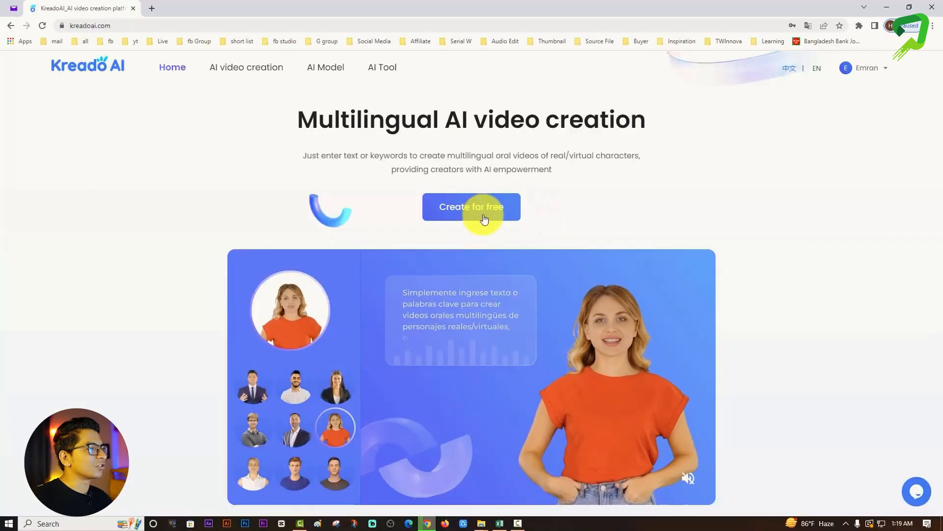
click(484, 217)
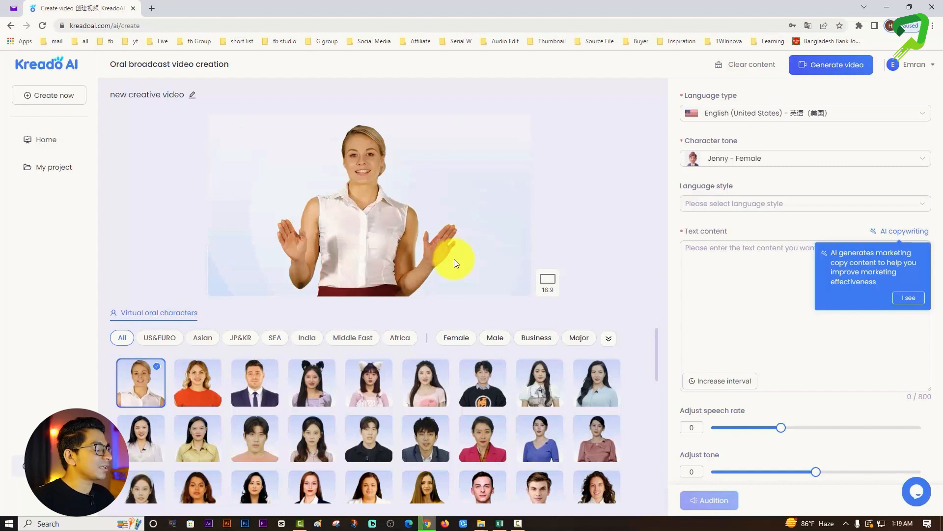
- Preview the woman in the red top and the man in the dark suit, and choose the suited man as the video's character
mouse_move(499, 375)
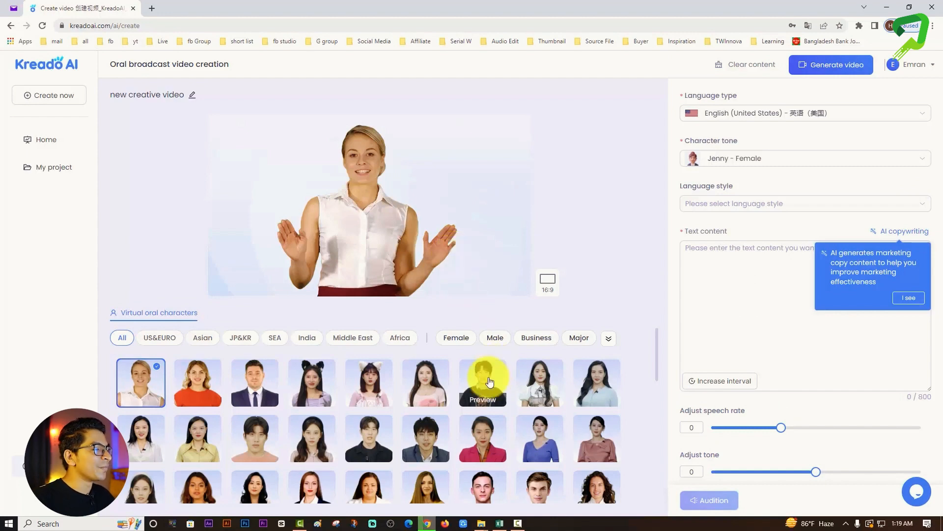
scroll(500, 411, down, 5)
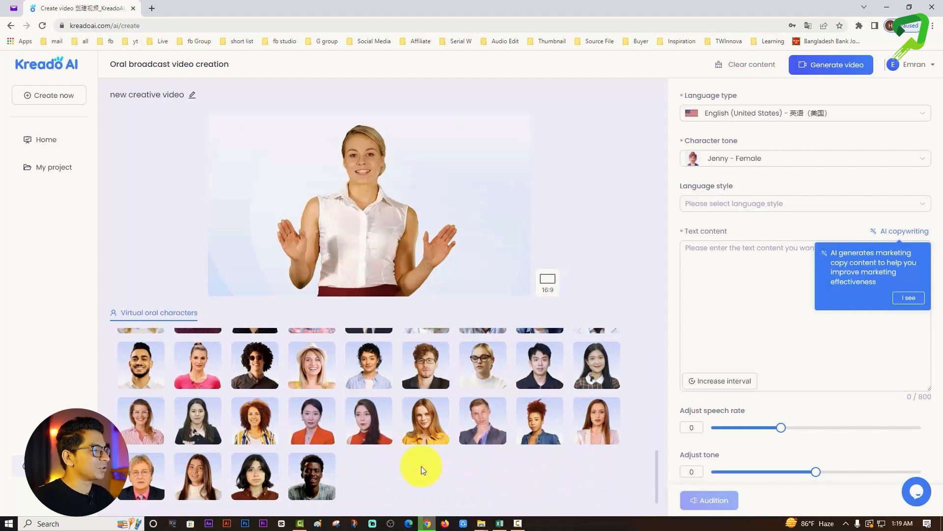
scroll(421, 465, up, 5)
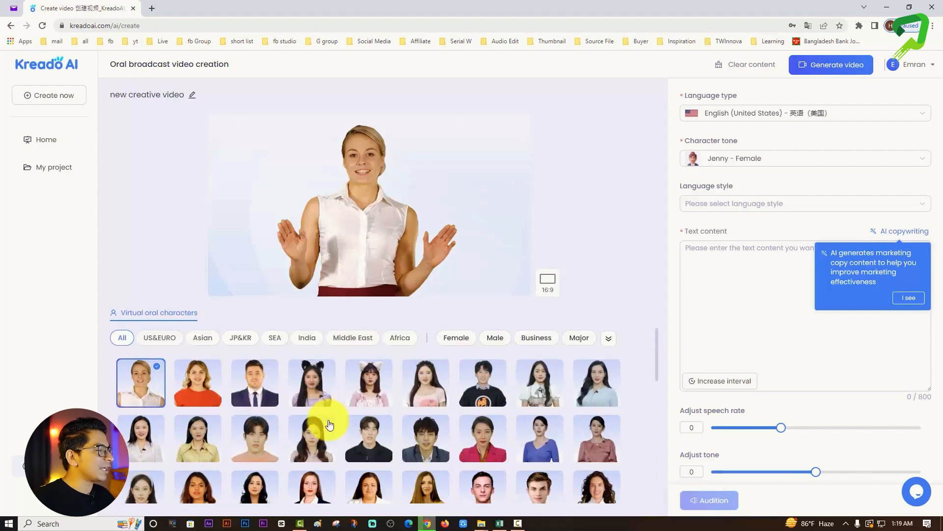
click(205, 401)
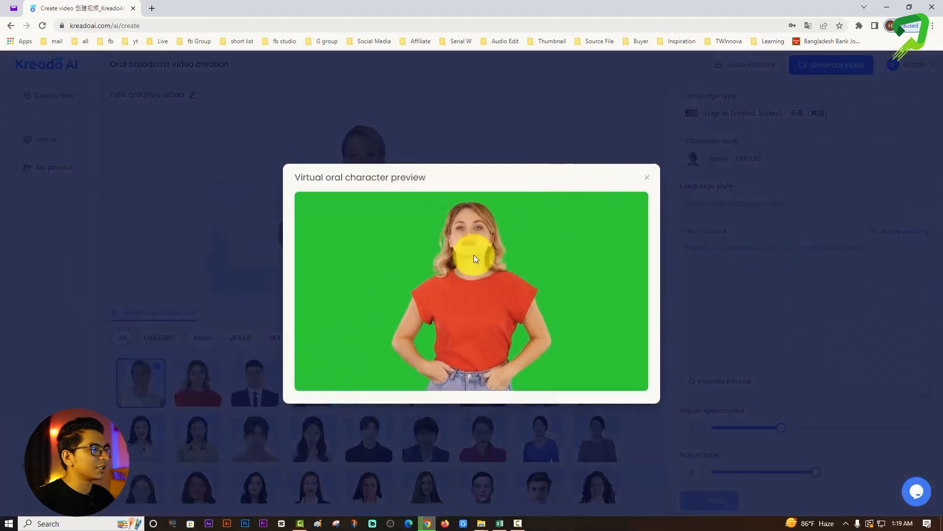
click(646, 177)
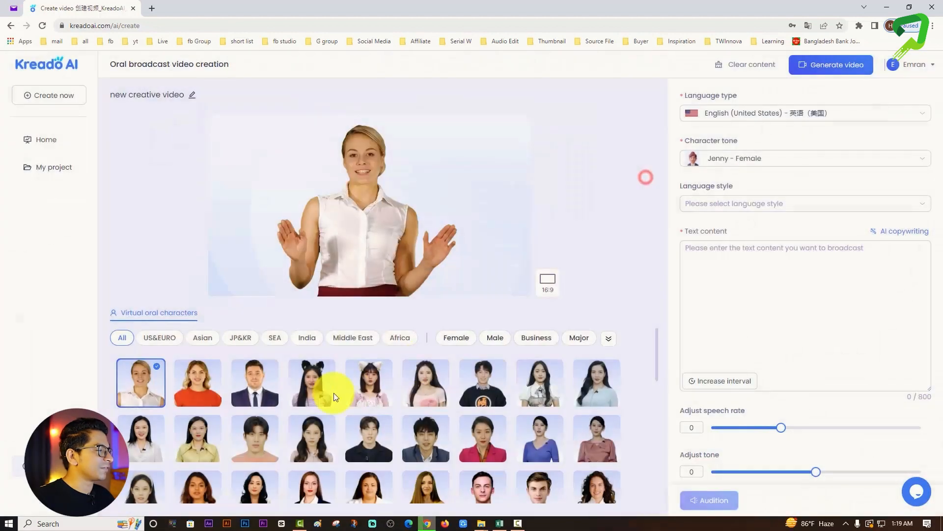
click(259, 401)
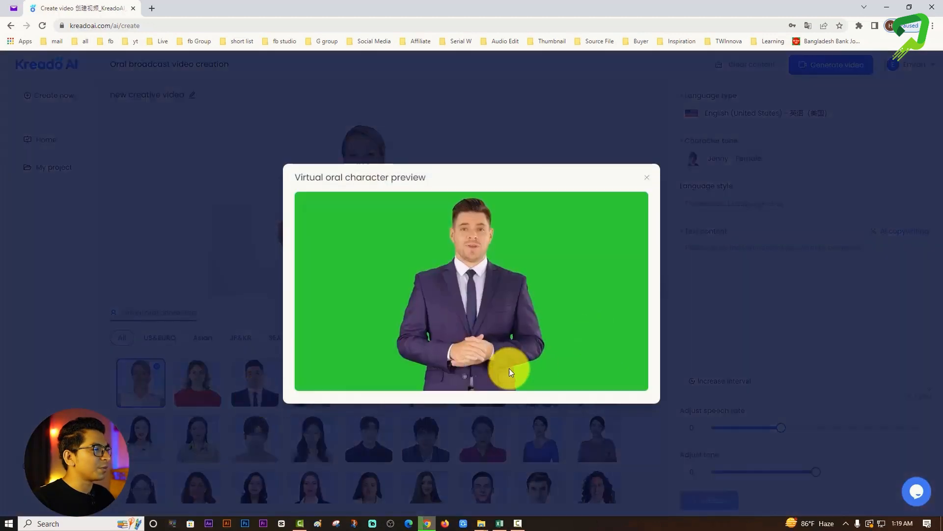
click(647, 177)
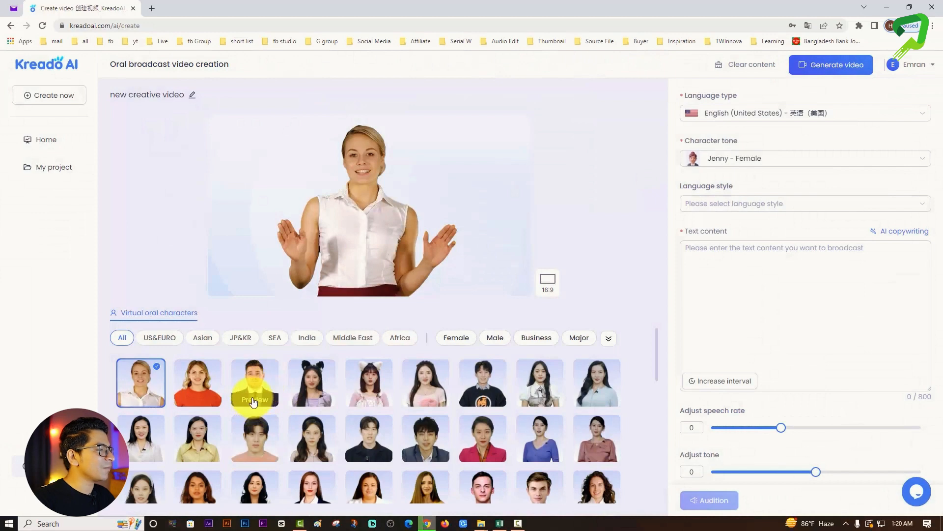
click(254, 380)
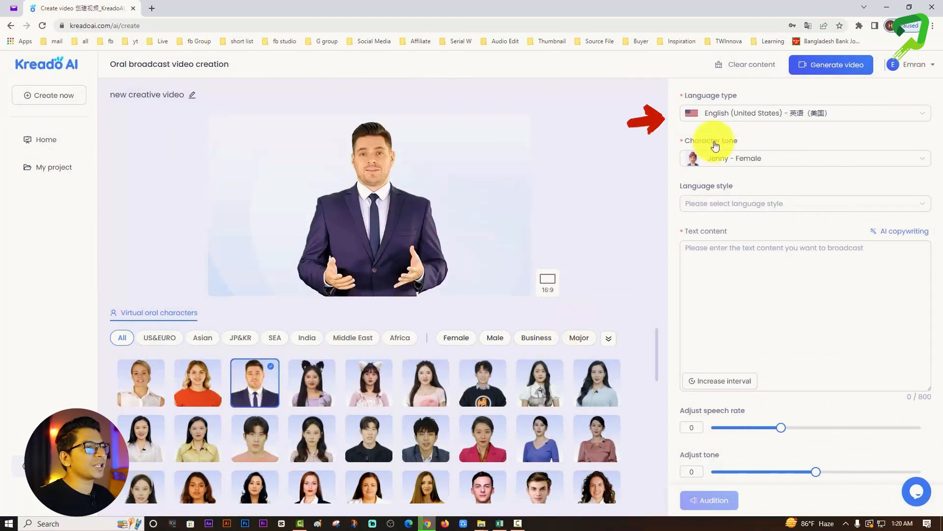
- Set the language type to Bangla (Bangladesh) and the character tone to the male voice
click(749, 116)
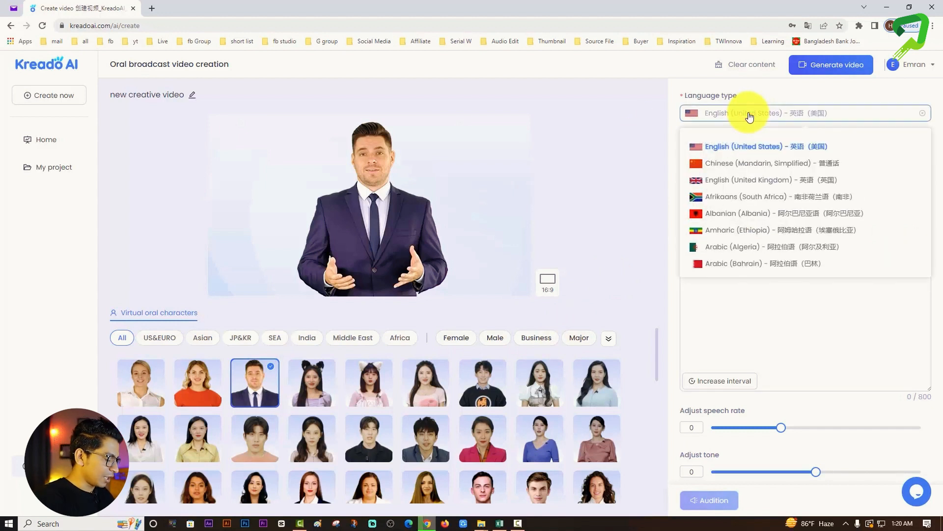
text(bang)
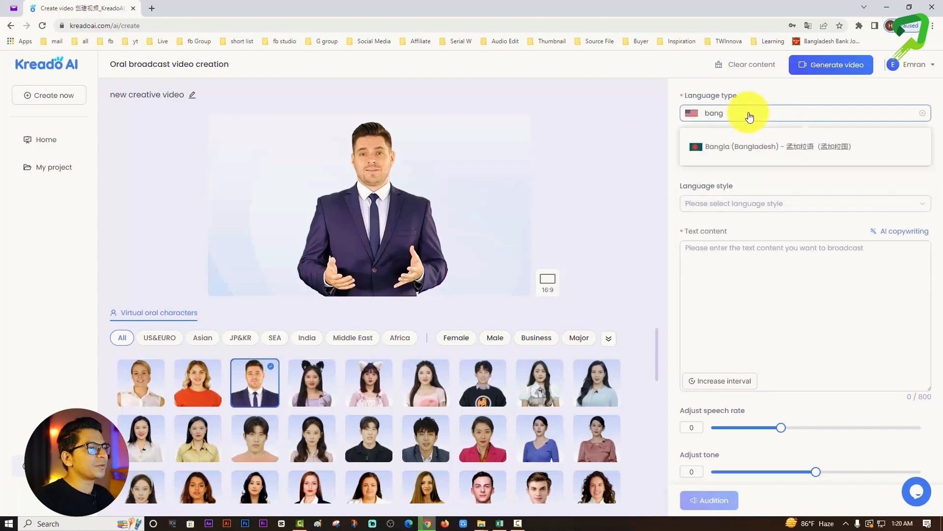
click(747, 149)
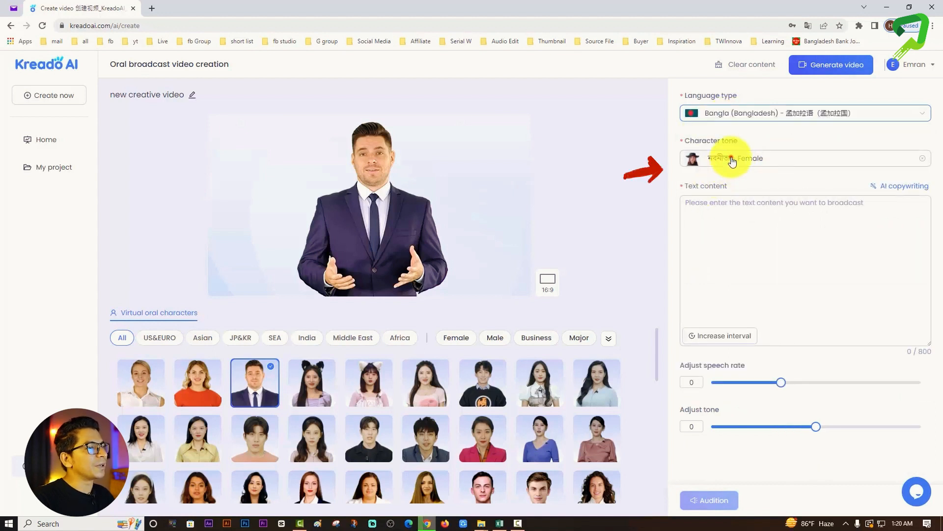
click(732, 161)
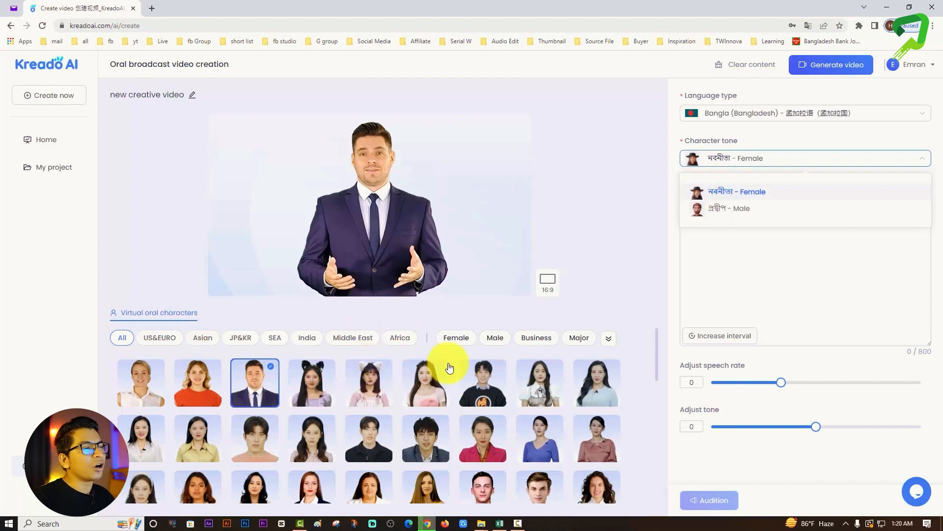
click(710, 211)
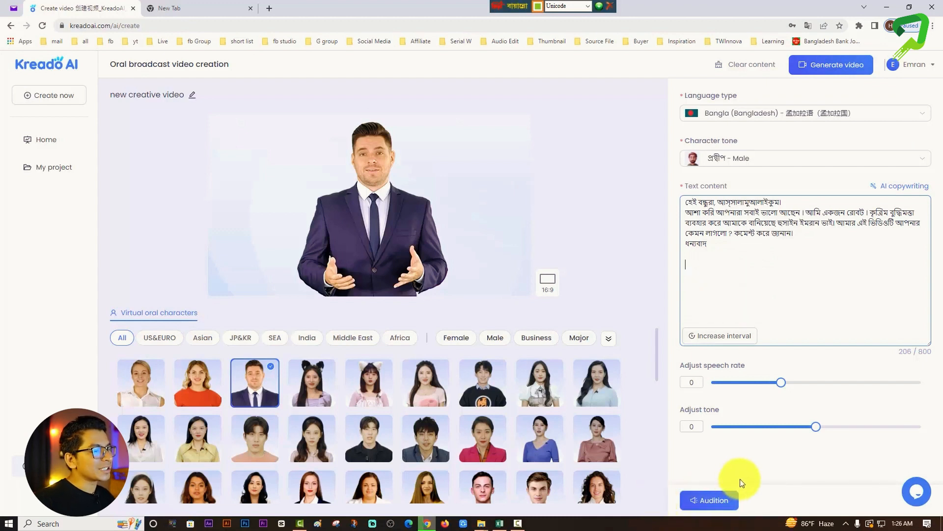
- Generate the suited man's video after auditioning its Bangla narration, and download the finished video from My project
click(704, 501)
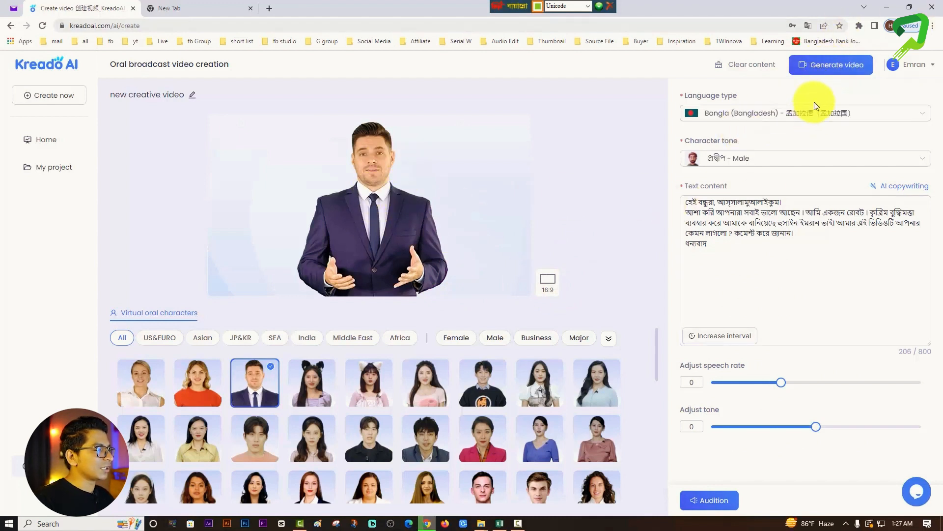
click(817, 67)
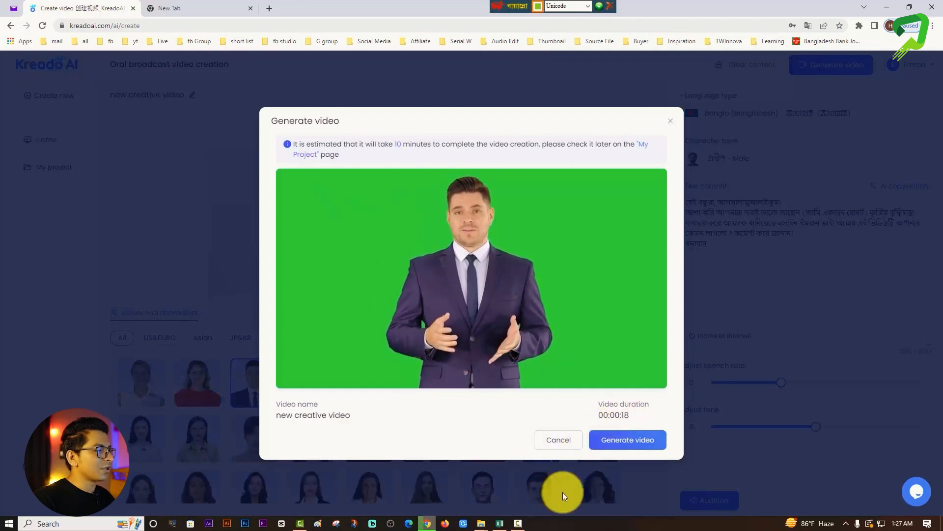
click(630, 443)
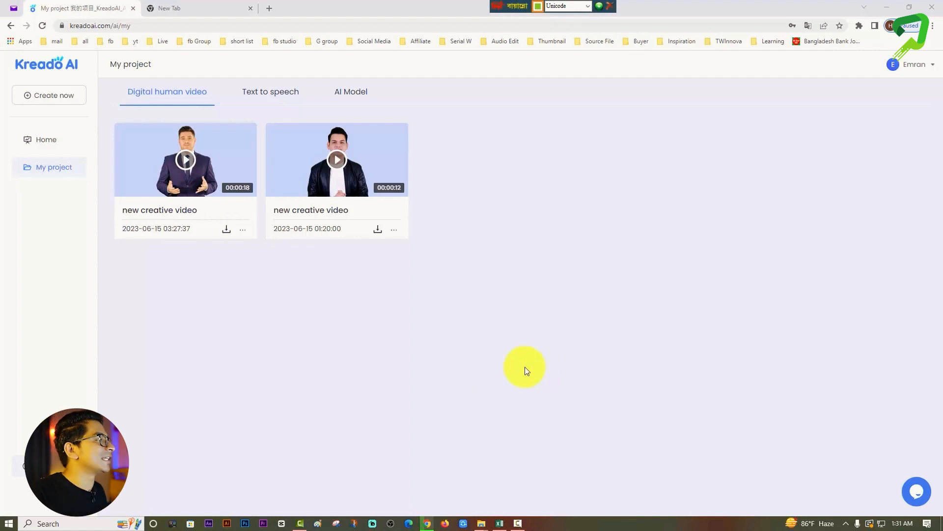
click(225, 231)
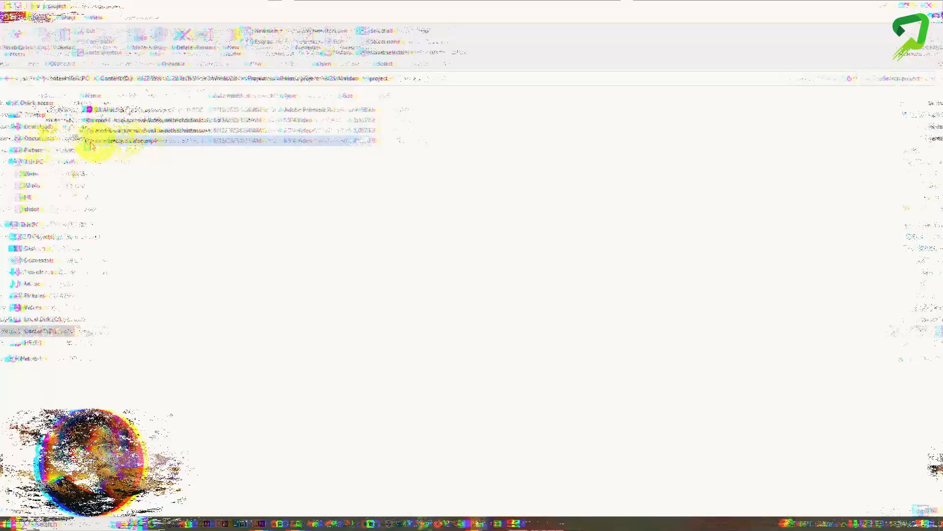
- Bring new creative video.mp4 and the mixkit Christmas background clips from the project folder into the Premiere Pro timeline
drag(105, 140, 237, 381)
click(254, 393)
key(alt+Tab)
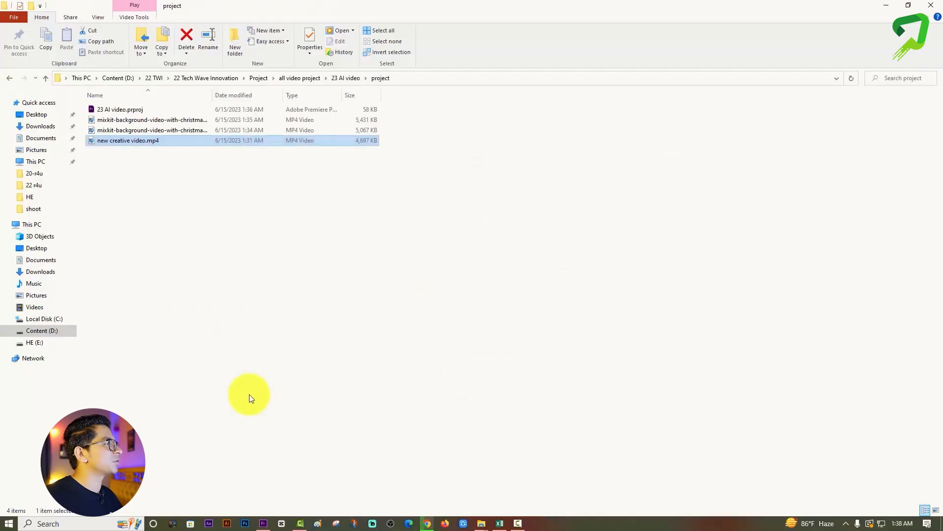
drag(166, 120, 338, 402)
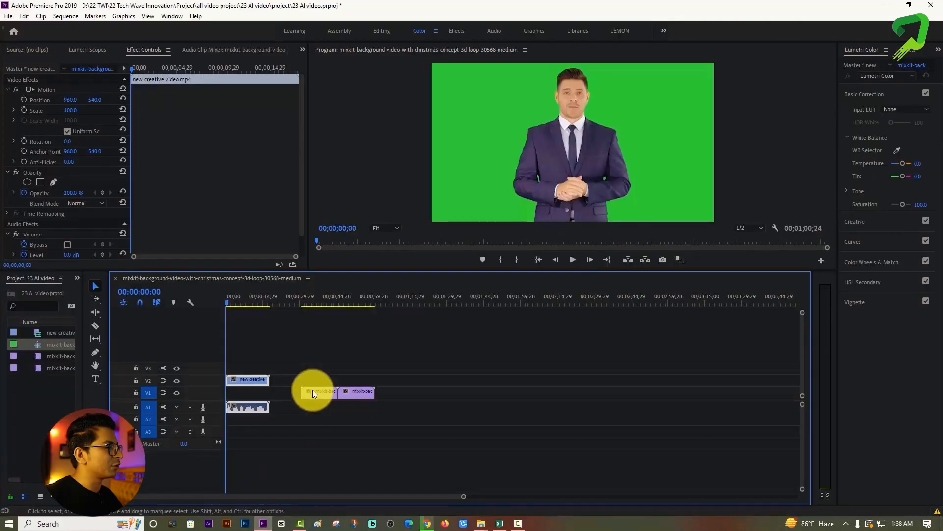
- Enlarge the first Christmas background clip to fill the frame and move it to the sequence start on V1, beneath the avatar clip
double_click(321, 392)
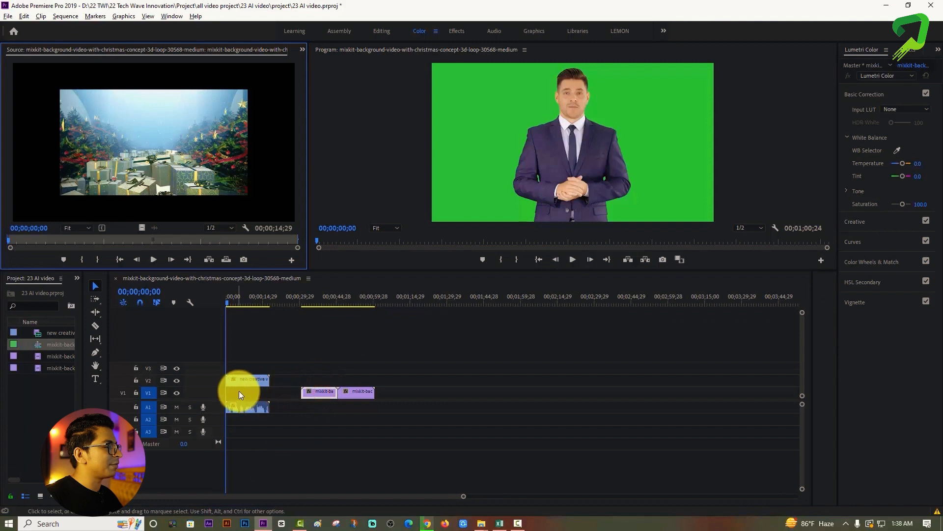
click(303, 371)
click(324, 302)
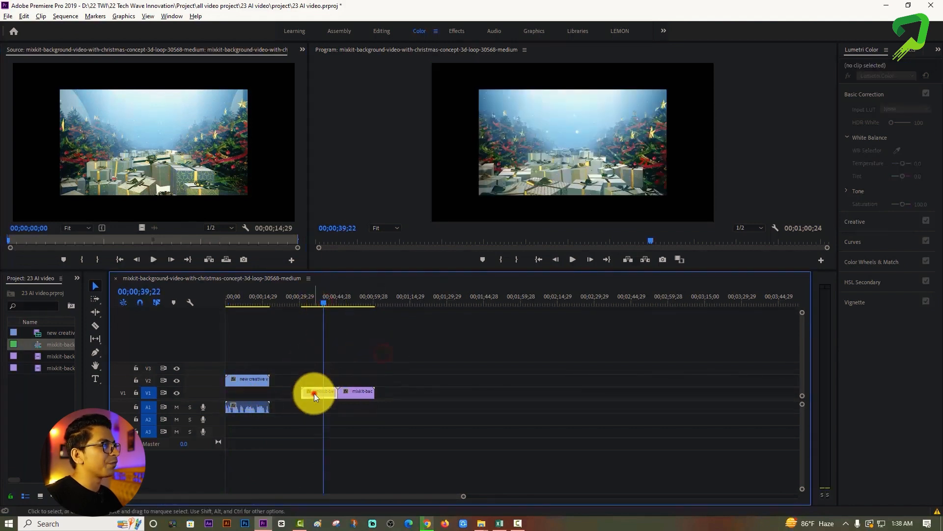
click(314, 393)
click(551, 162)
drag(480, 196, 423, 222)
click(352, 366)
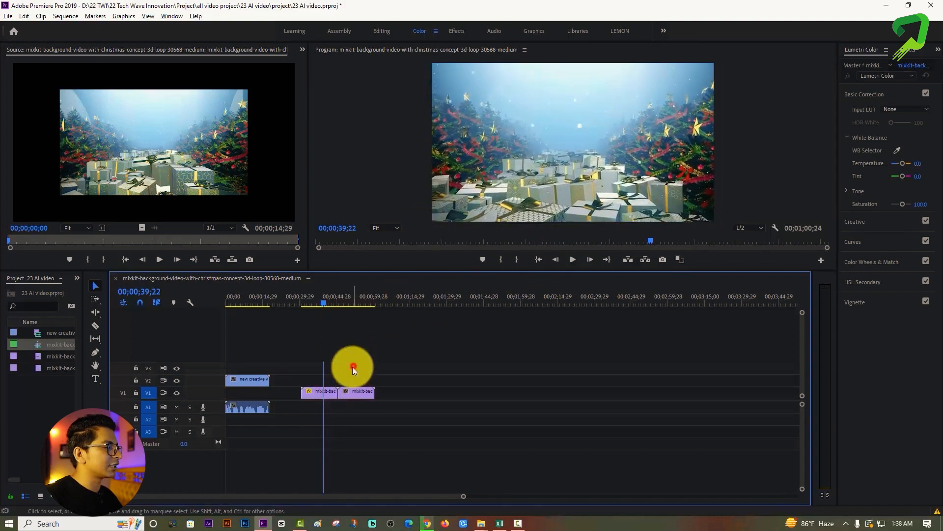
drag(328, 398, 244, 396)
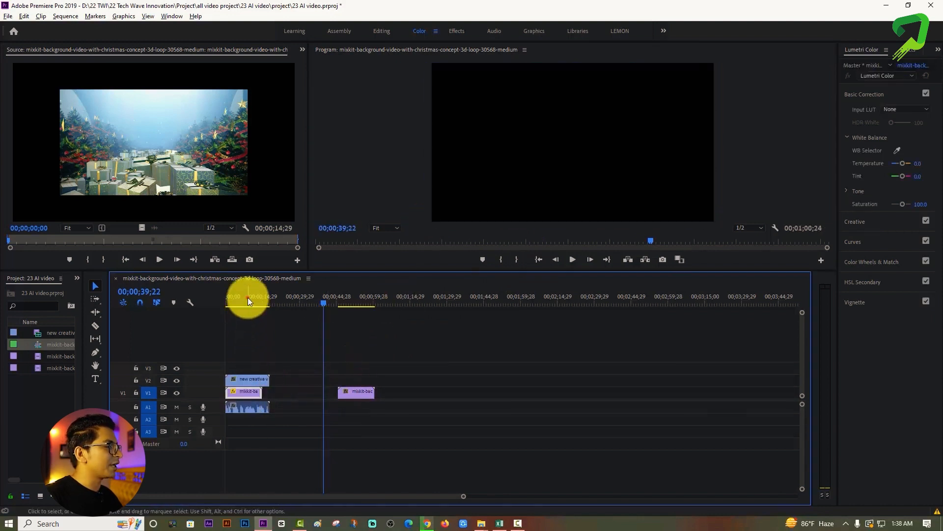
- Find the Ultra Key effect and apply it to the new creative video clip on V2
click(248, 300)
click(257, 382)
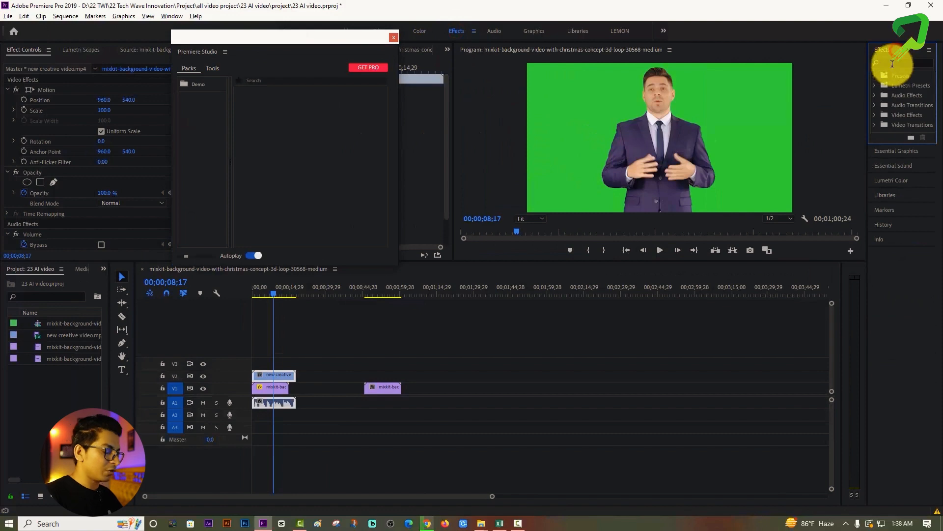
click(892, 64)
text(ul)
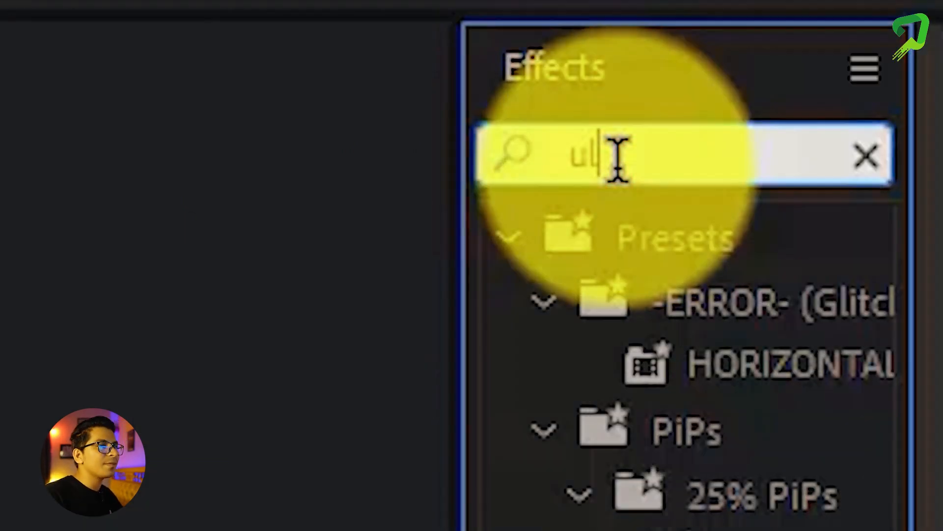
text(t)
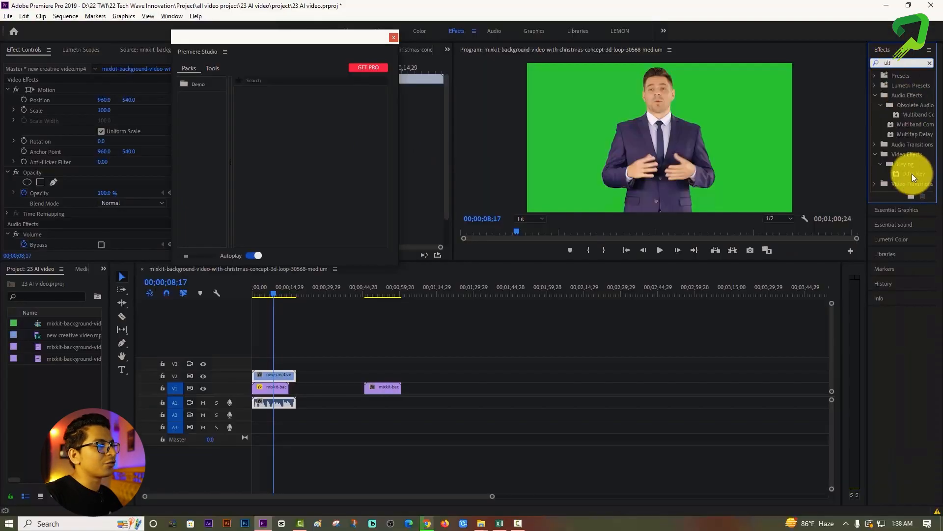
drag(914, 177, 276, 373)
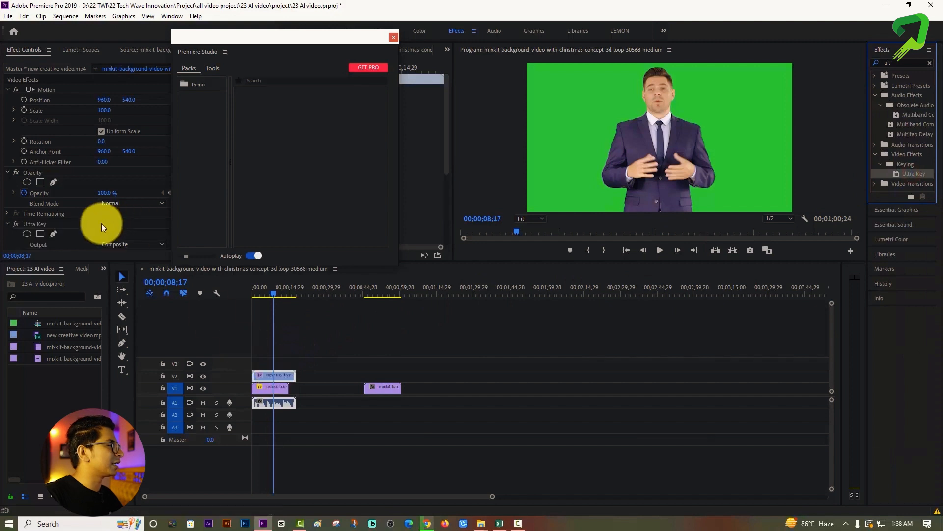
- Sample the green backdrop as the Ultra Key colour and return the playhead to the start of the sequence
scroll(102, 227, down, 2)
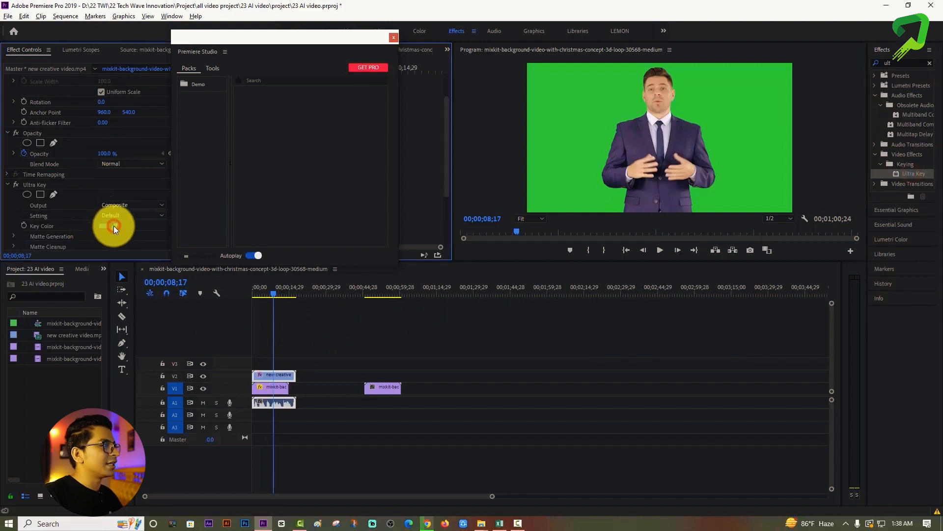
drag(114, 226, 582, 118)
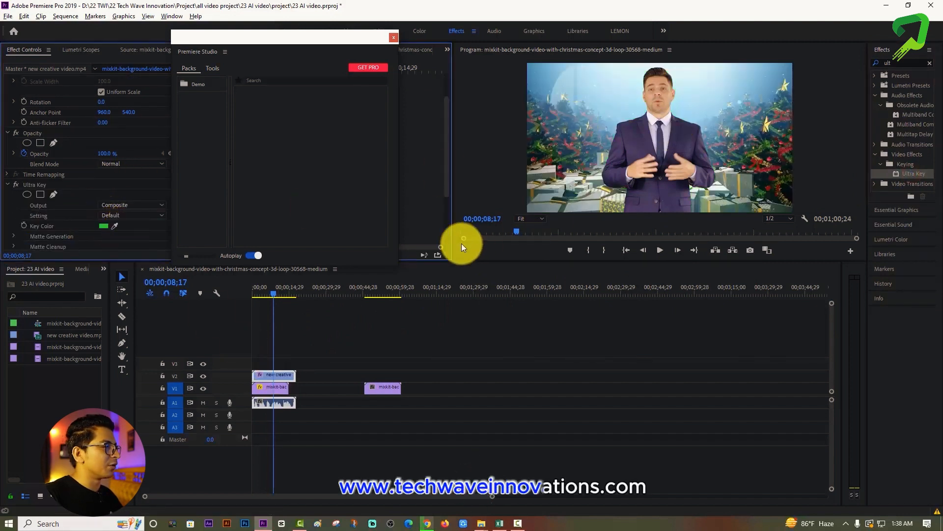
drag(273, 297, 254, 295)
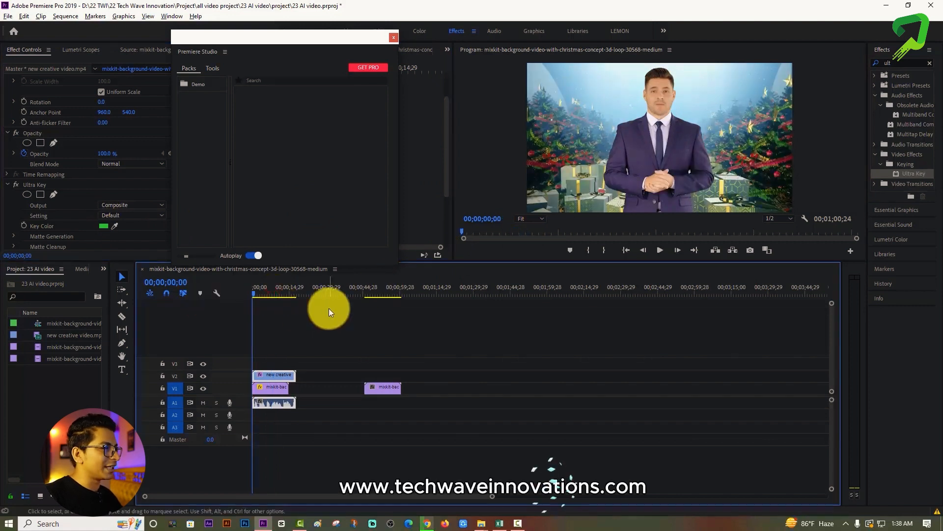